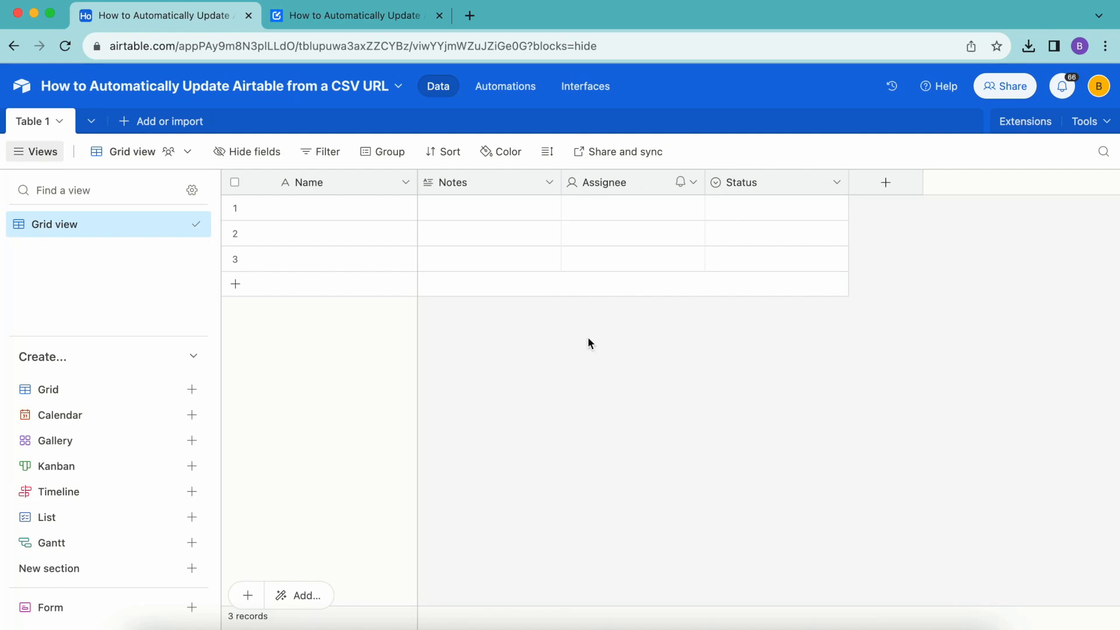
Delete the Notes, Assignee and Status fields from Table 1
left_click(500, 182)
left_click(766, 188, "shift")
right_click(765, 188)
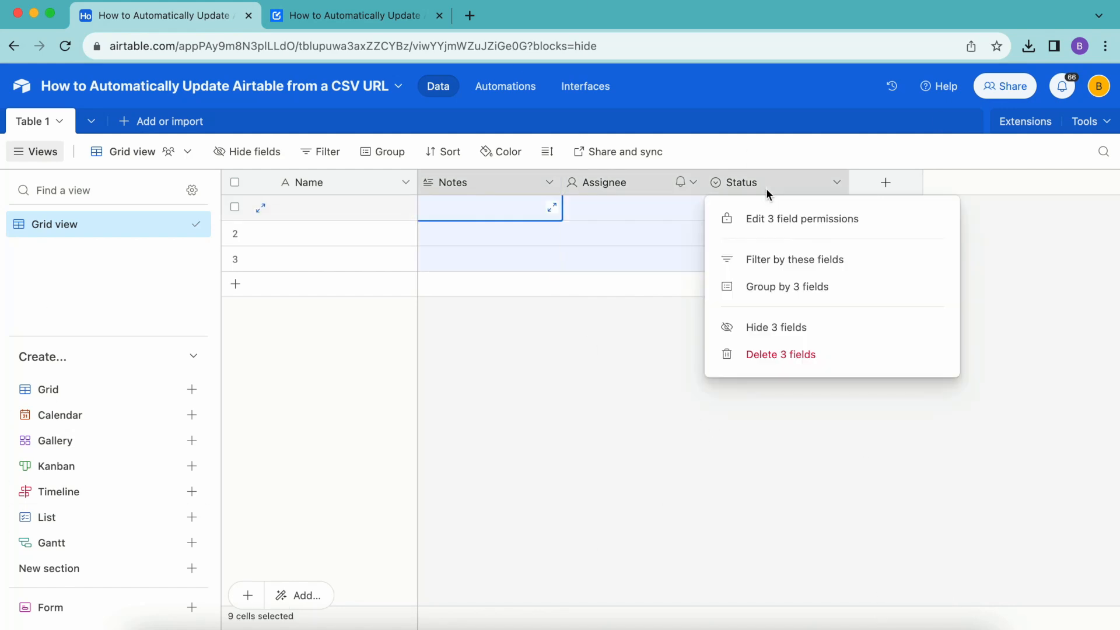
left_click(769, 358)
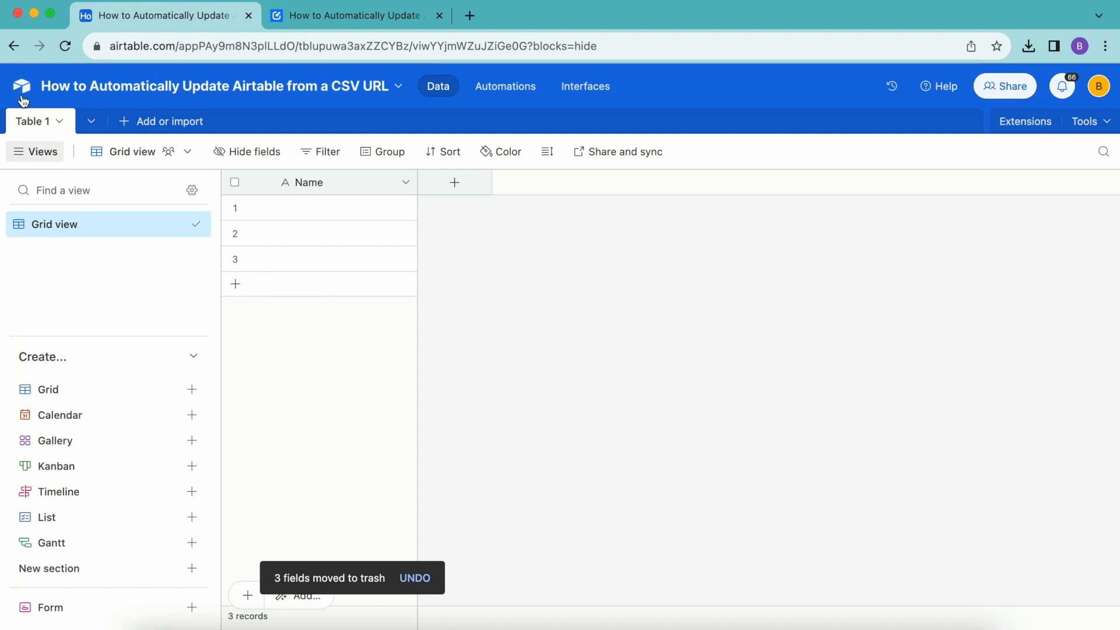
Add the Data Fetcher extension from the Marketplace to the base and sign up for it with Google
left_click(1025, 127)
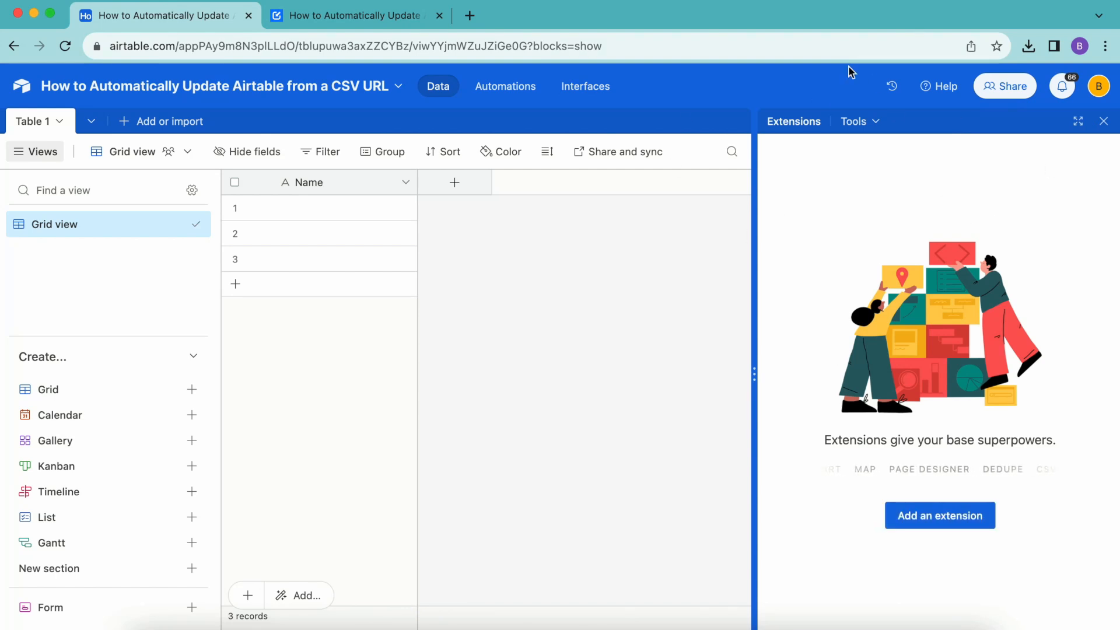
left_click(934, 513)
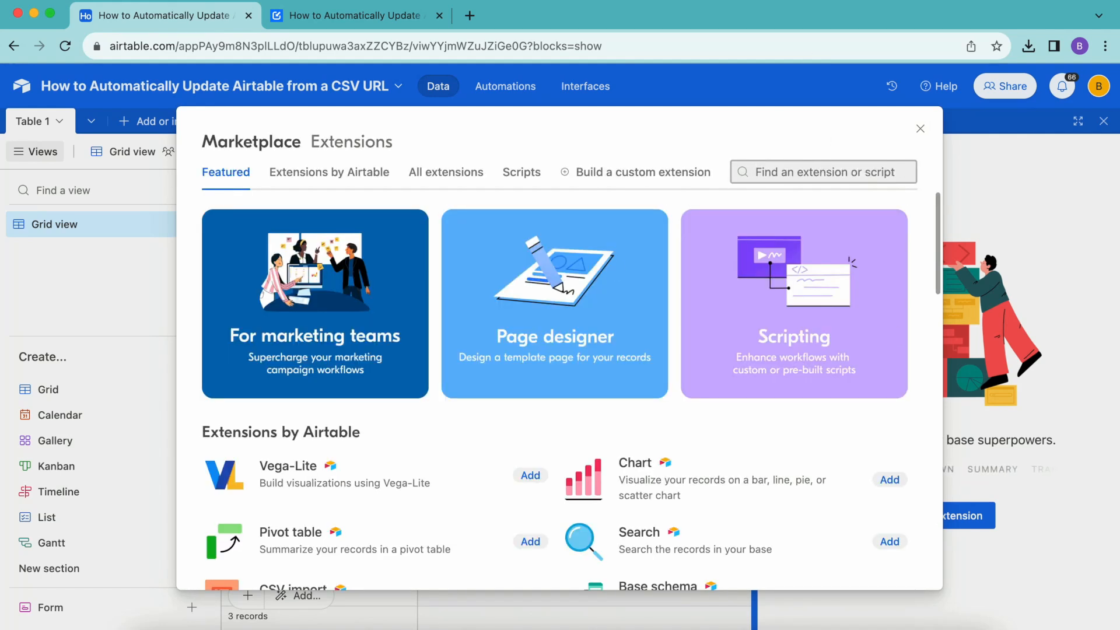
type("data fet")
left_click(535, 261)
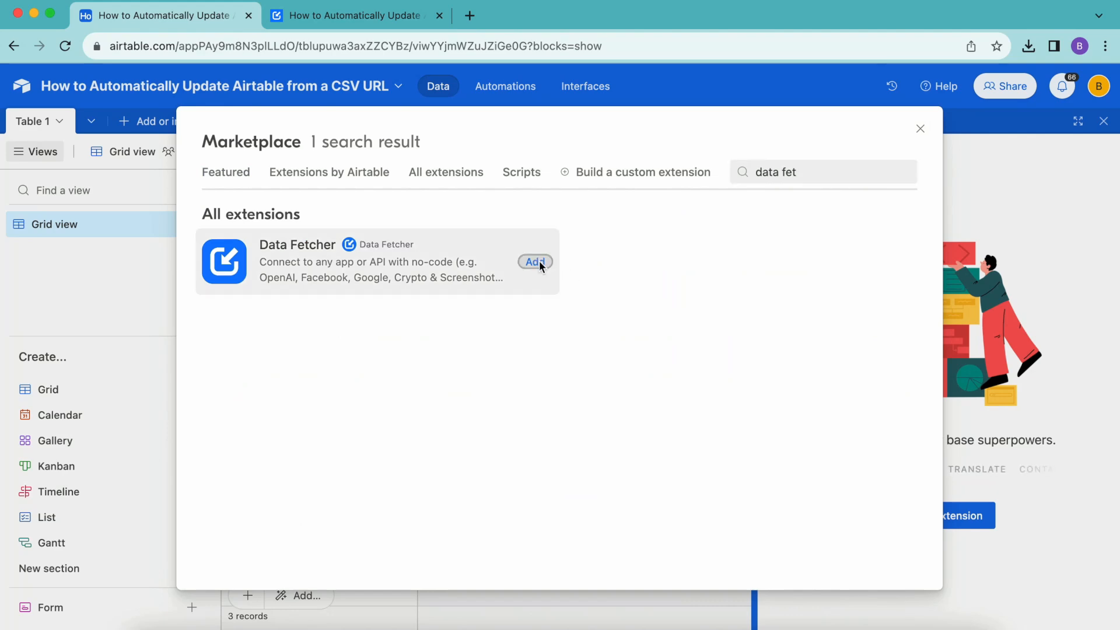
left_click(672, 465)
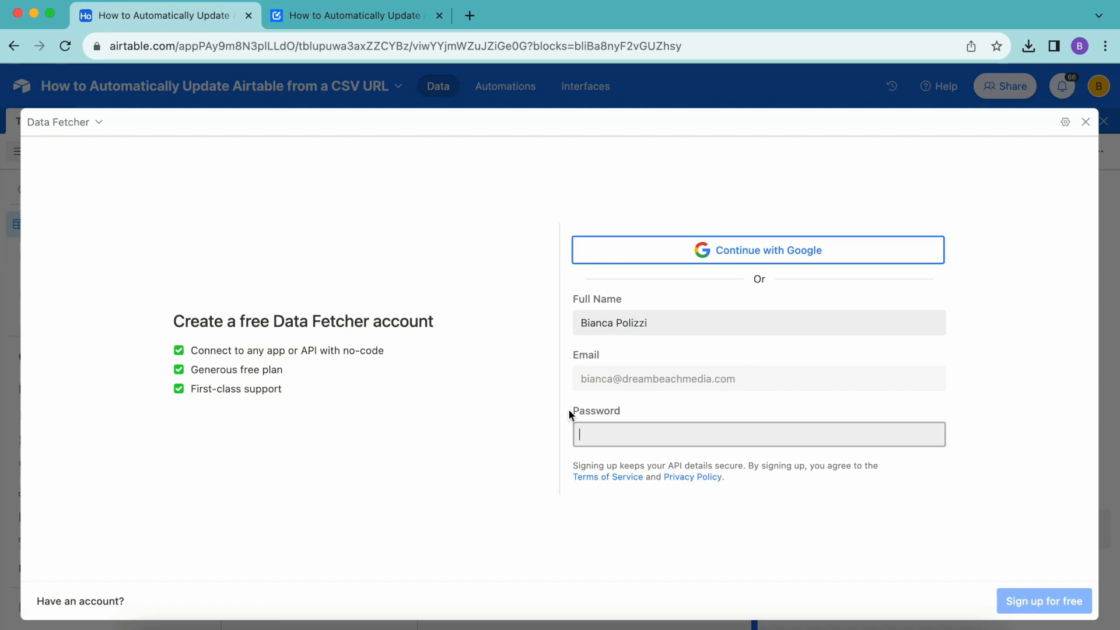
left_click(734, 250)
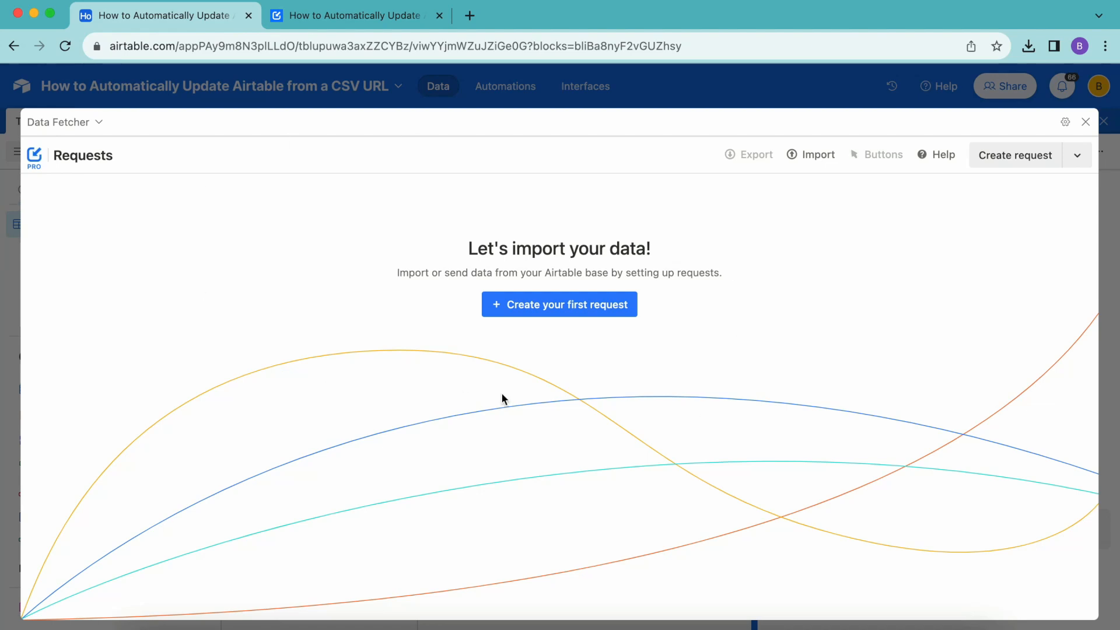
left_click(536, 306)
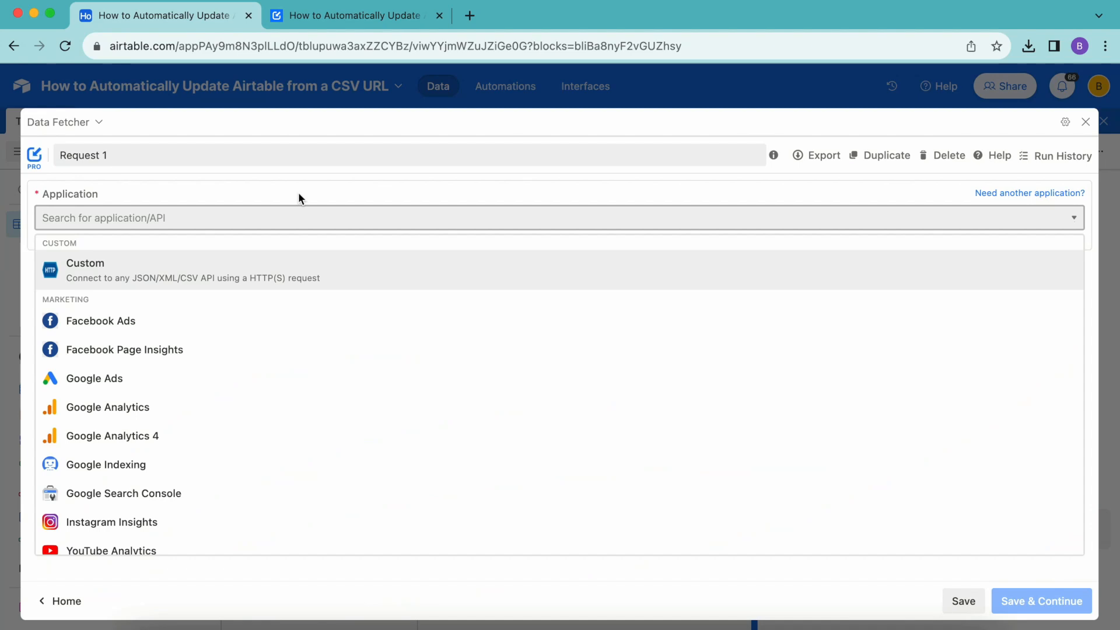
left_click(102, 269)
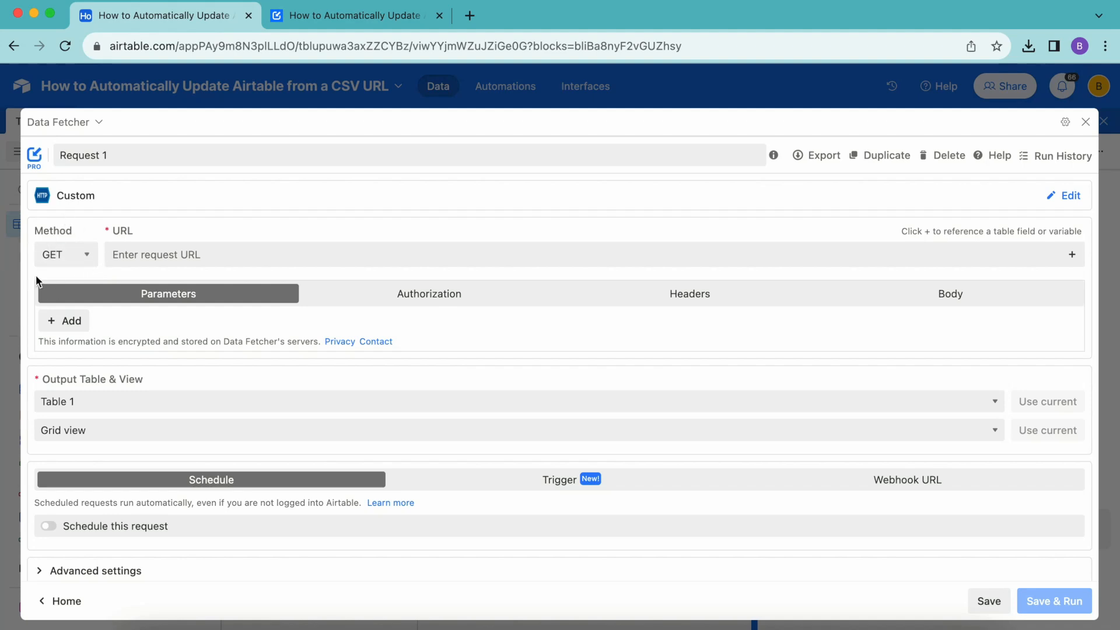
left_click(139, 254)
type("https://fsadata.github.io/fsa-headcount/data/fsa-headcount-as-at-31-january-2018.csv")
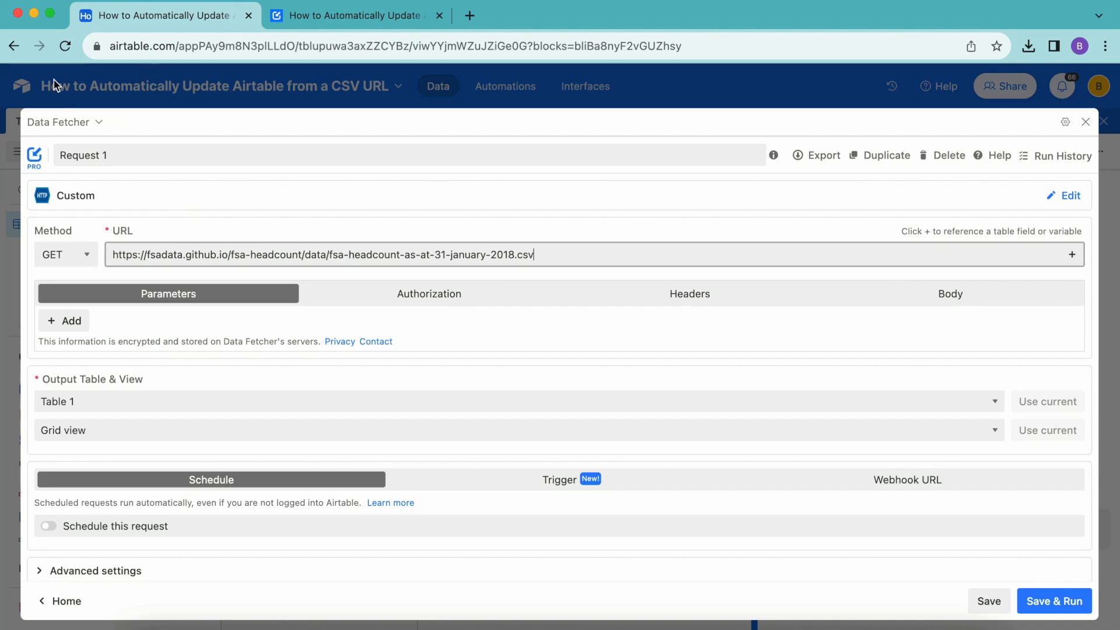
Rename the request as Fetch CSV URL, save and run it, and accept updating the output table
left_click_drag(119, 155, 53, 155)
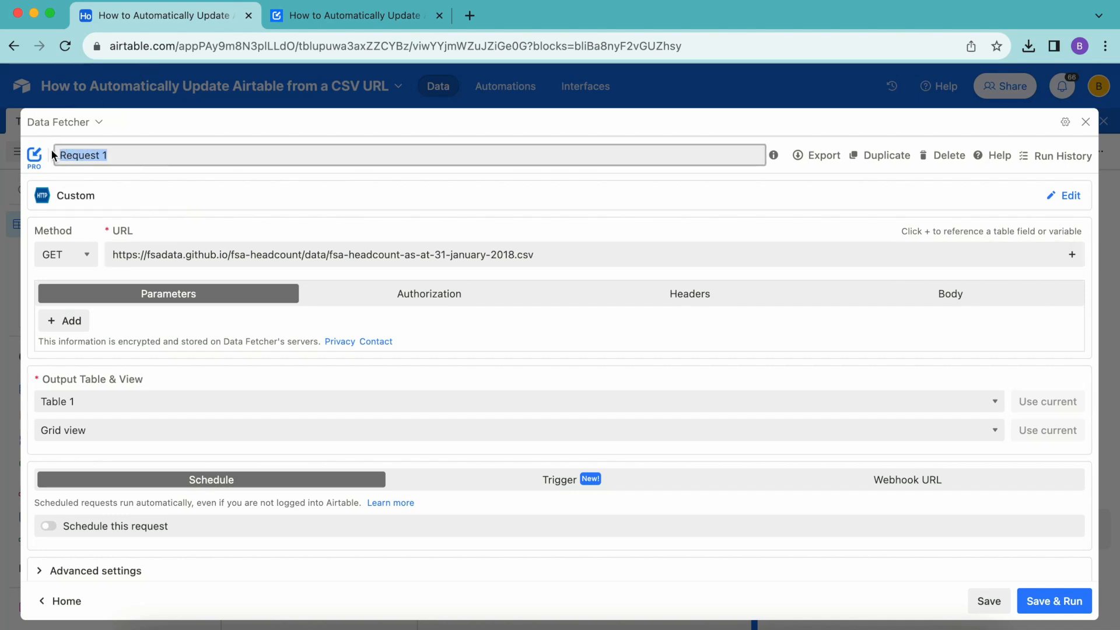
type("Fetch CSV URL")
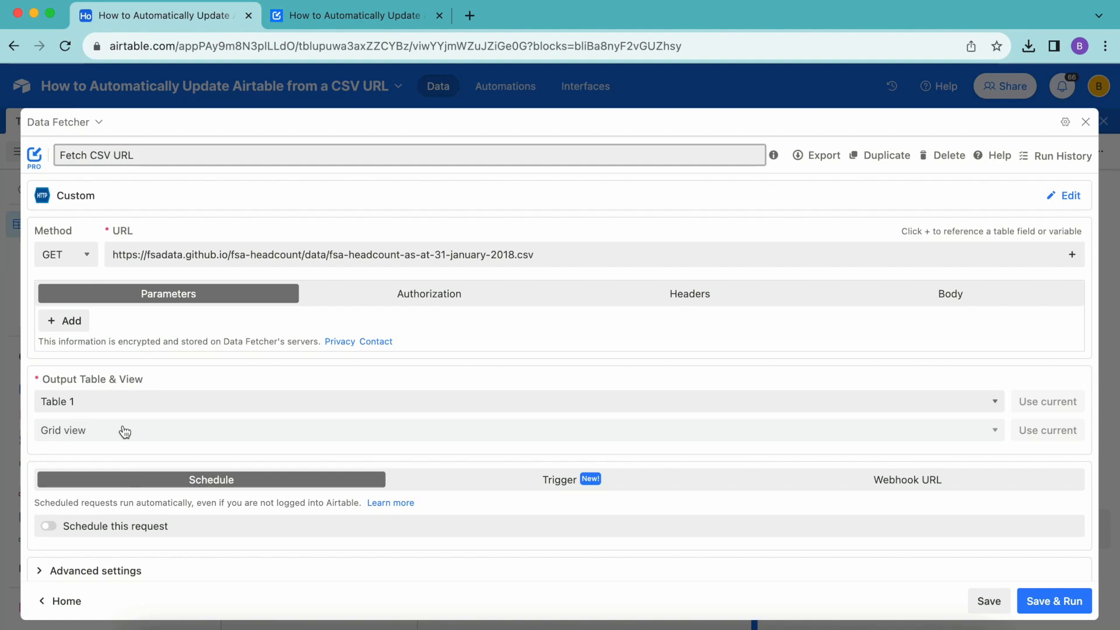
left_click(1069, 595)
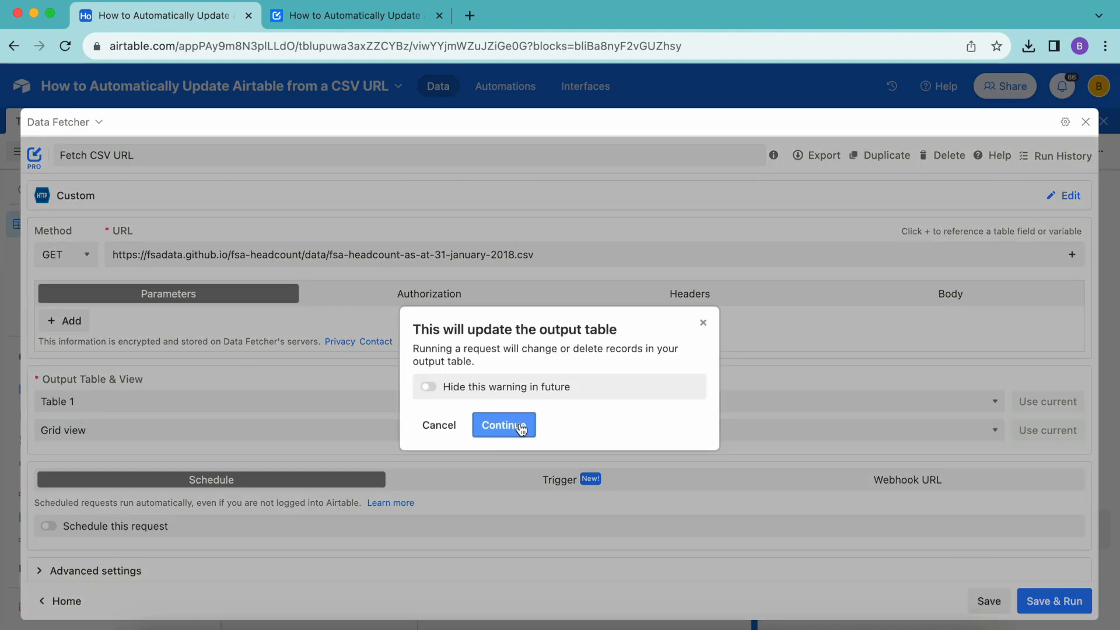
left_click(521, 429)
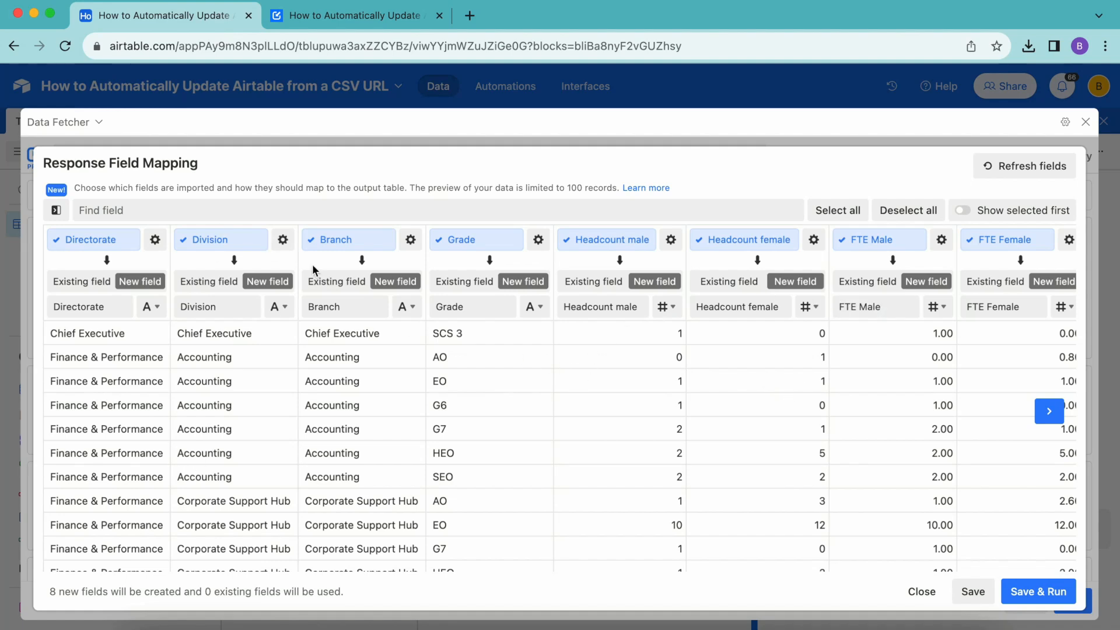
Toggle the Directorate and Division response fields, and deselect and reselect all fields in the response field mapping
left_click(82, 241)
left_click(82, 241)
left_click(192, 247)
left_click(191, 245)
left_click(191, 245)
left_click(191, 245)
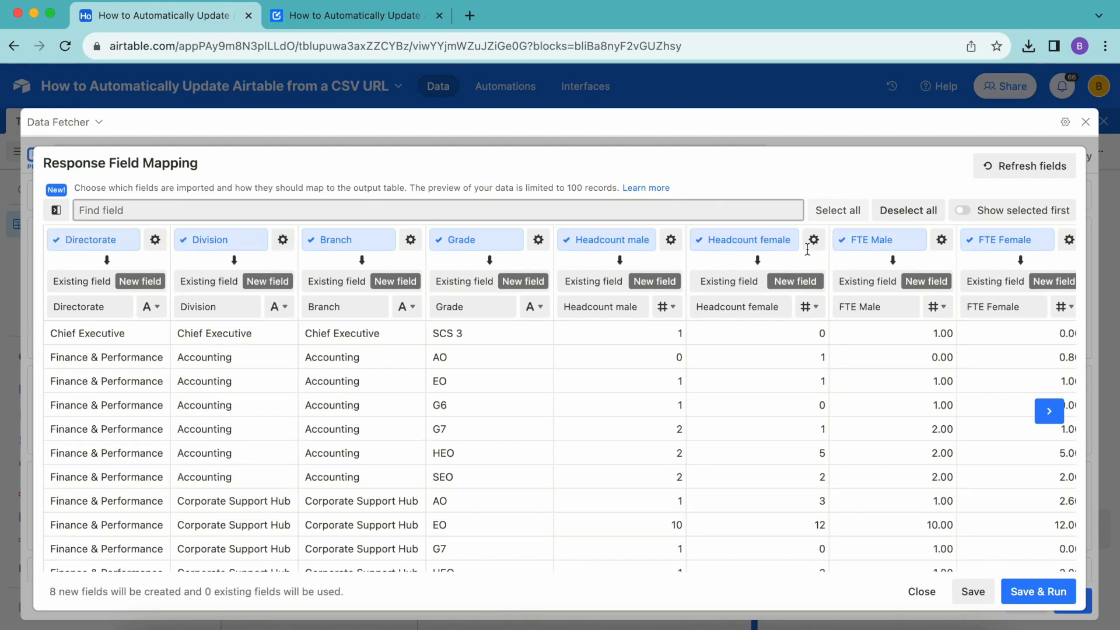
left_click(910, 210)
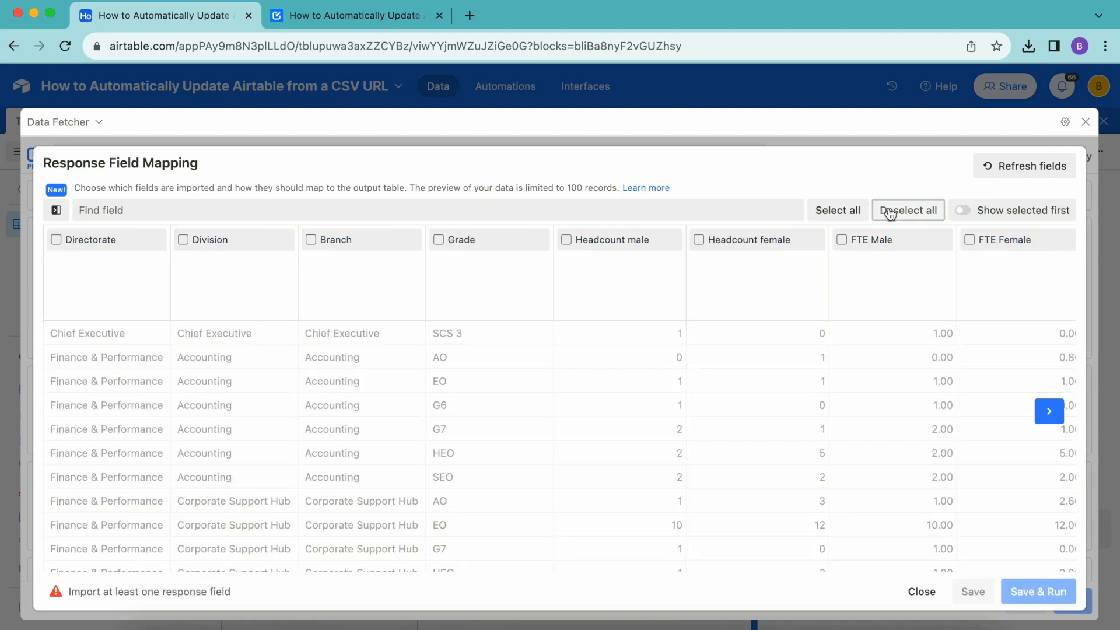
left_click(851, 212)
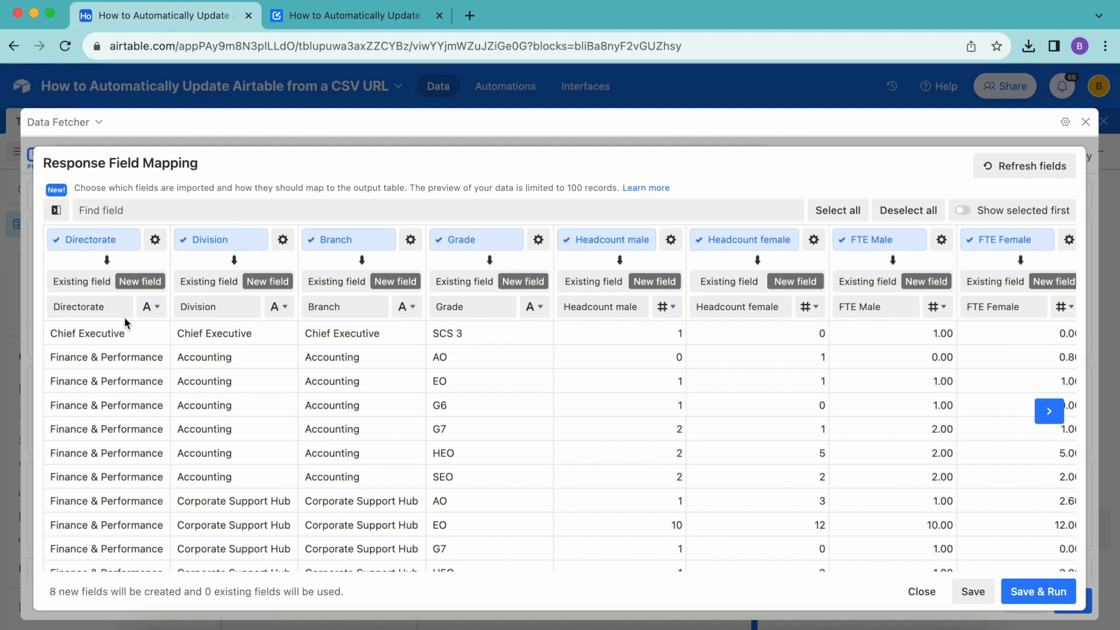
left_click(113, 210)
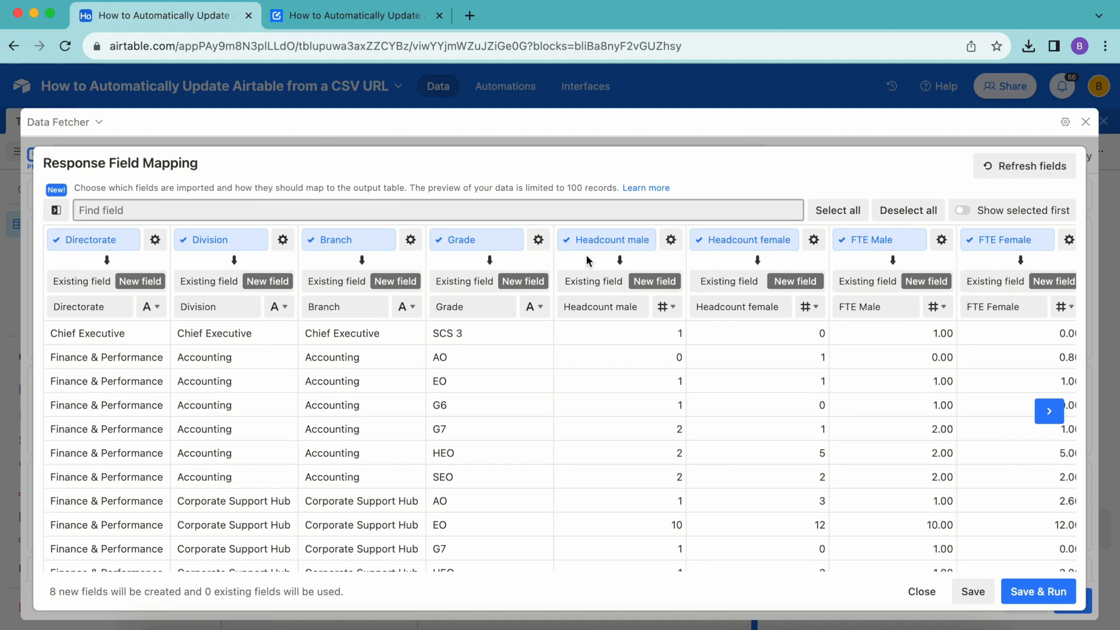
key("Tab")
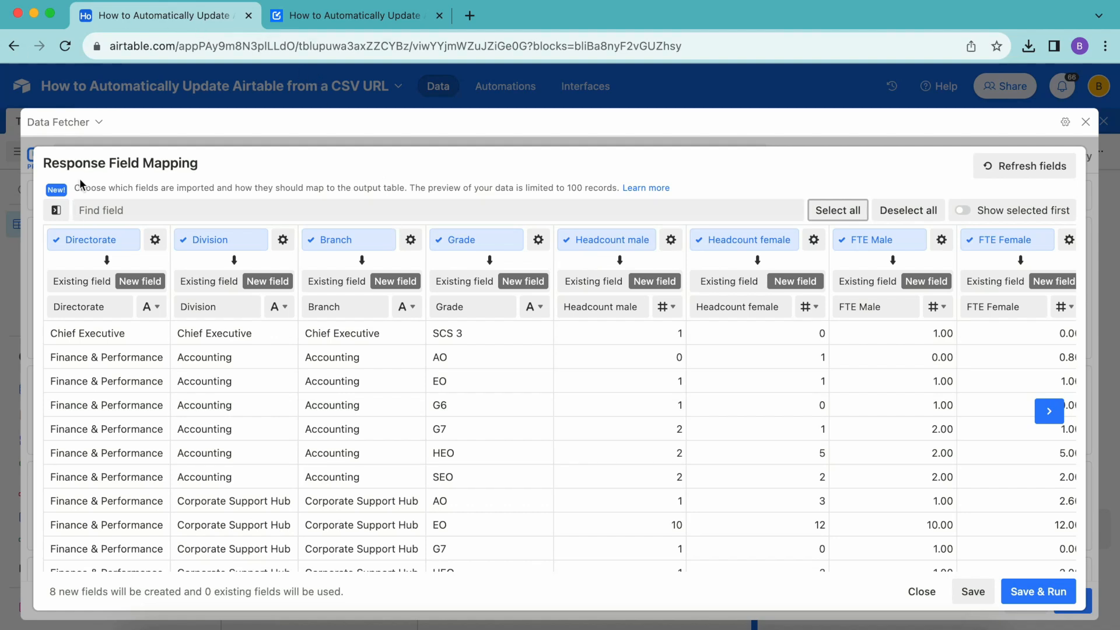
In the field mapping's advanced settings, base record updates on the Unit and Name fields
left_click(54, 209)
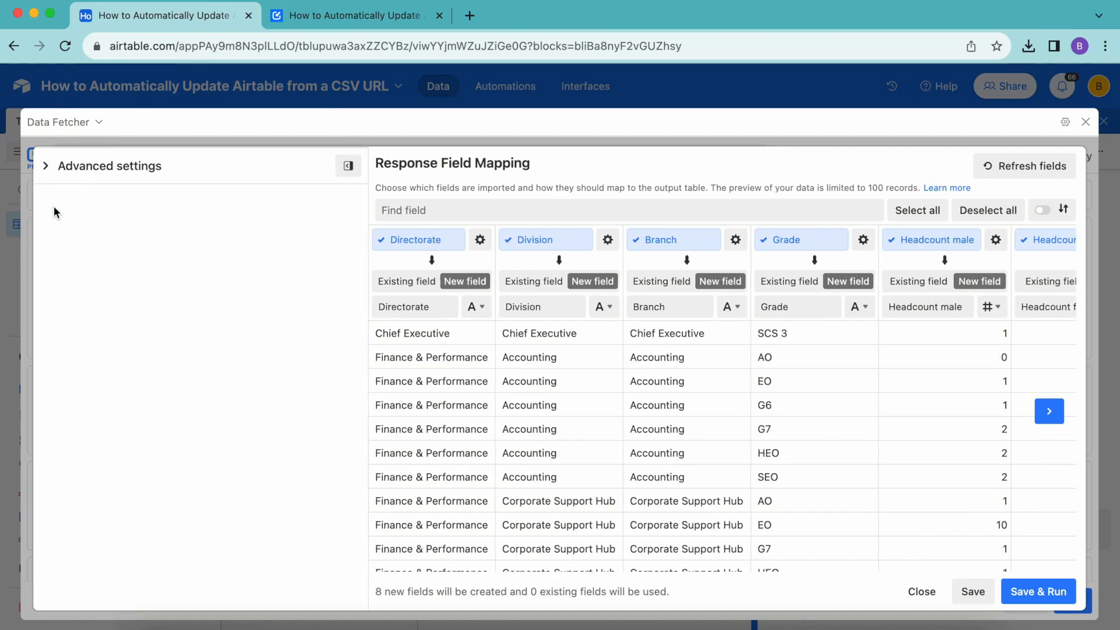
left_click(82, 169)
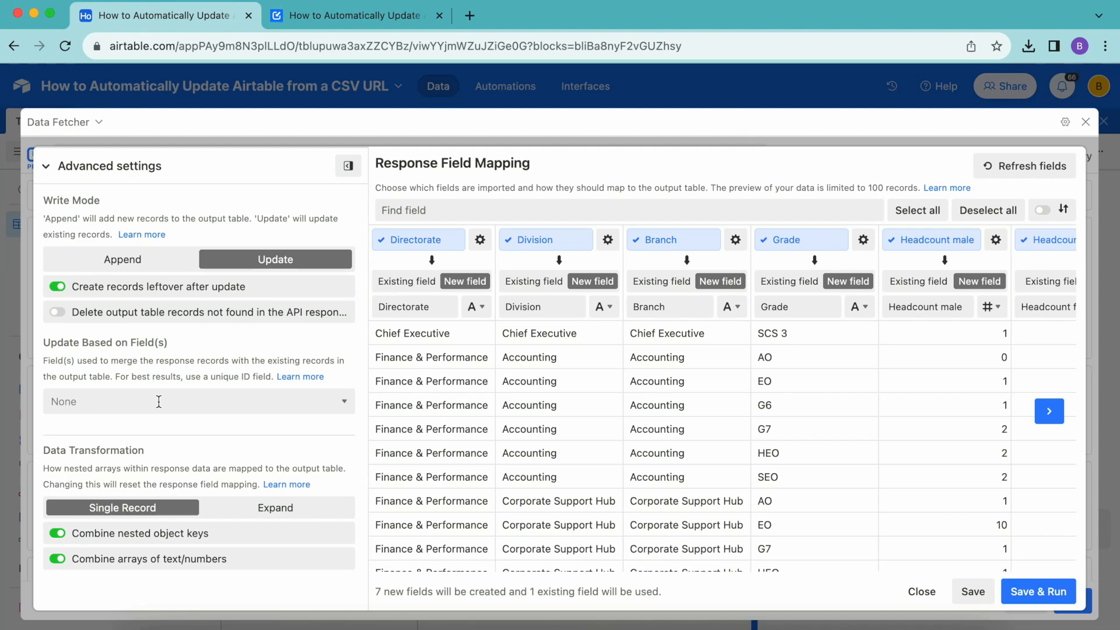
left_click(159, 401)
type("uni")
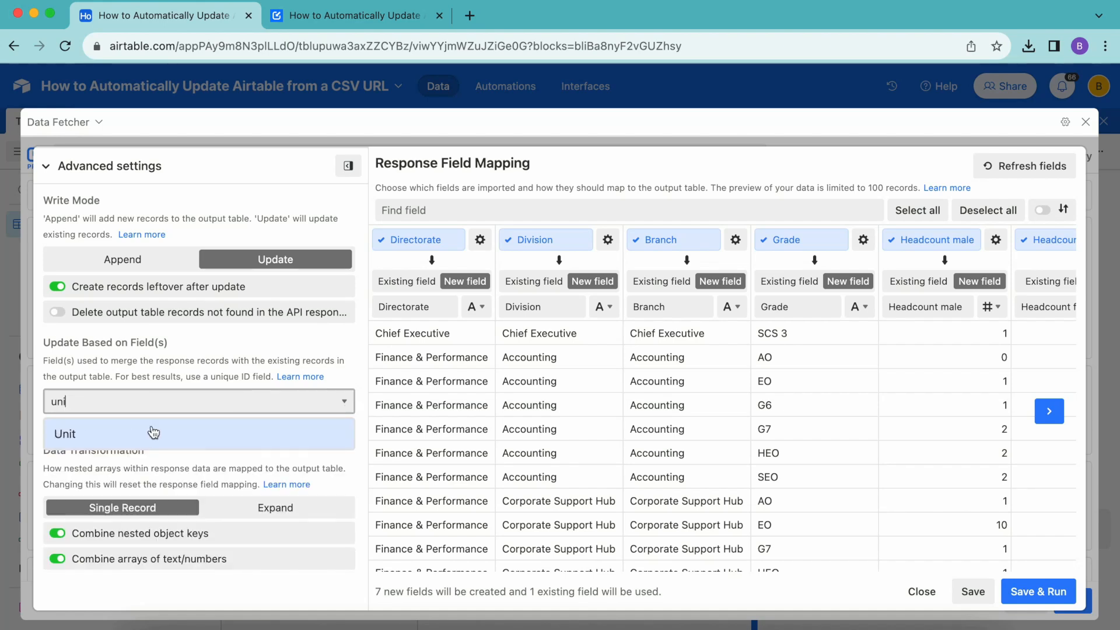
left_click(149, 430)
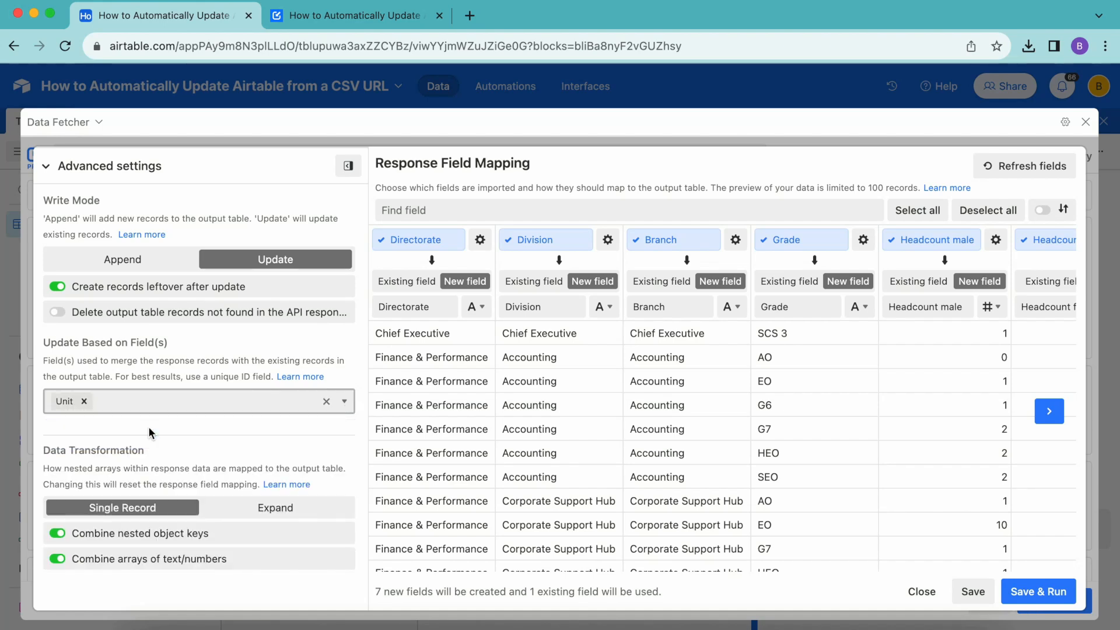
type("nit Name")
left_click(135, 437)
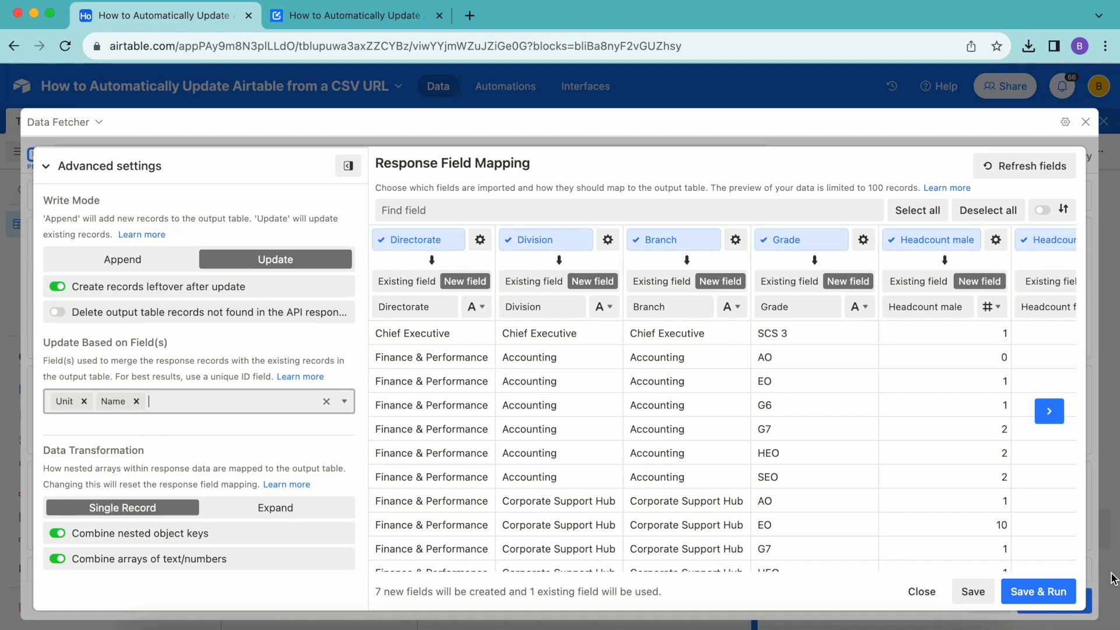
Save the field mapping, run the request, and examine the imported headcount records in the output table
left_click(1038, 591)
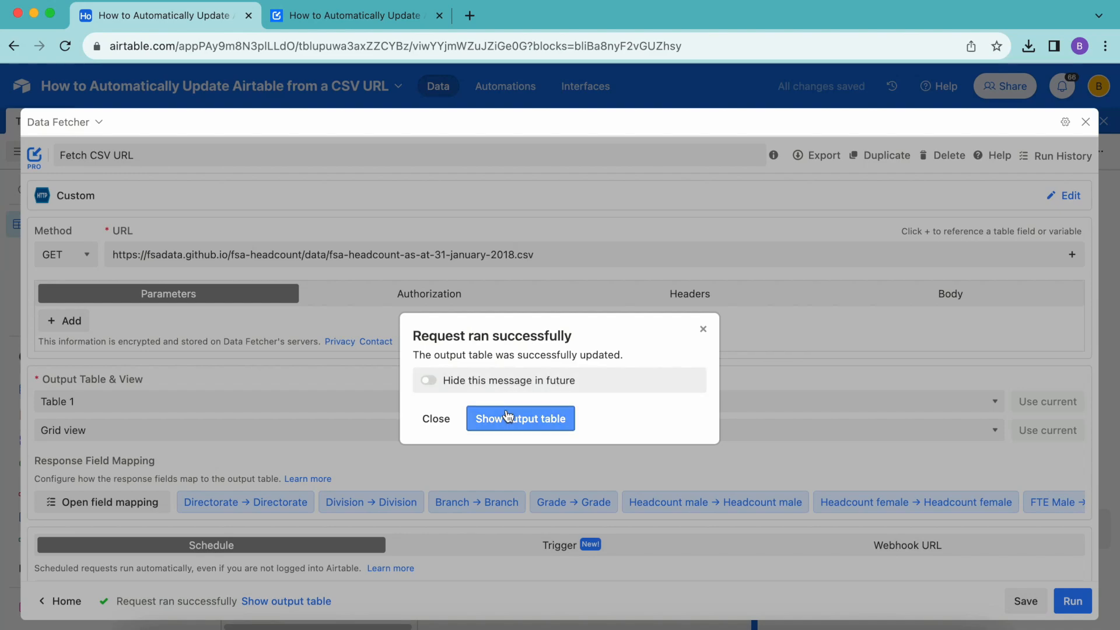
left_click(515, 417)
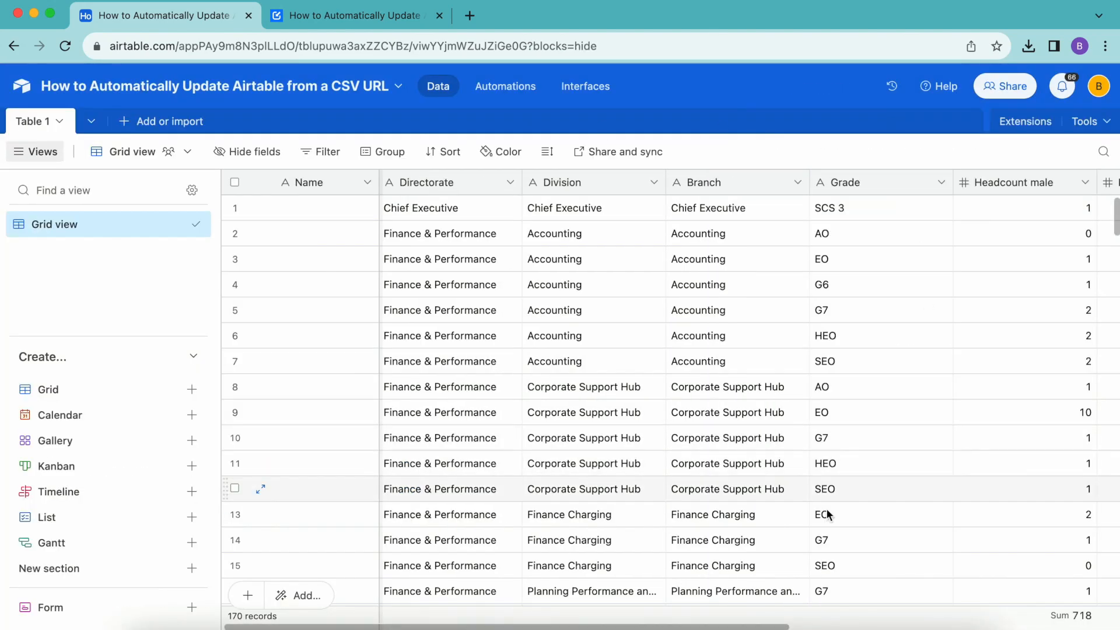
scroll(782, 461, "right", 6)
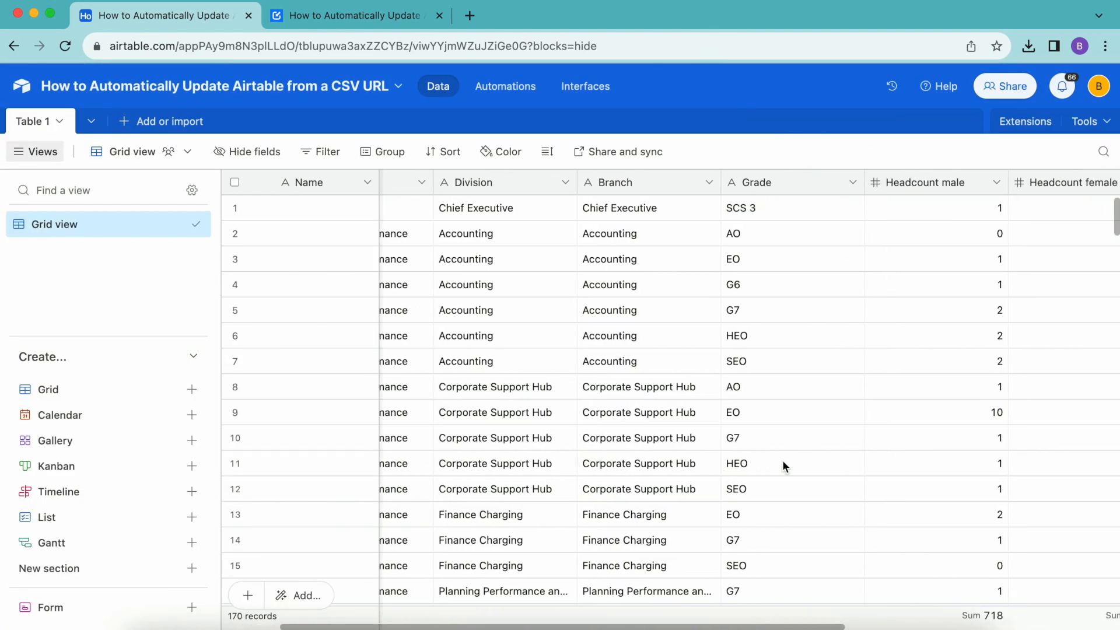
scroll(783, 464, "right", 4)
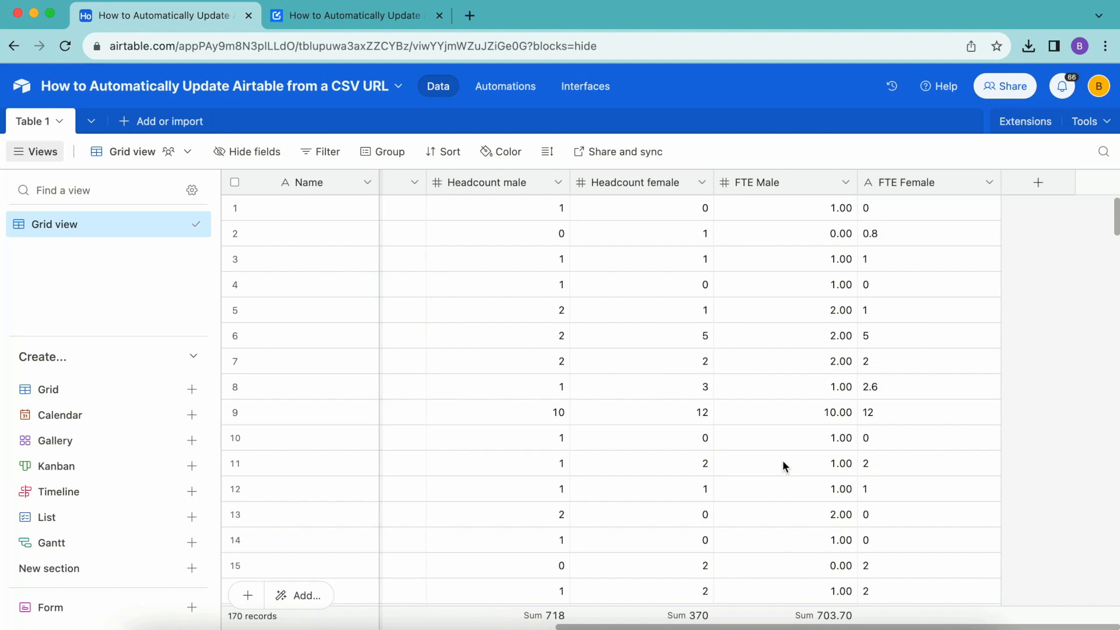
scroll(1092, 240, "left", 10)
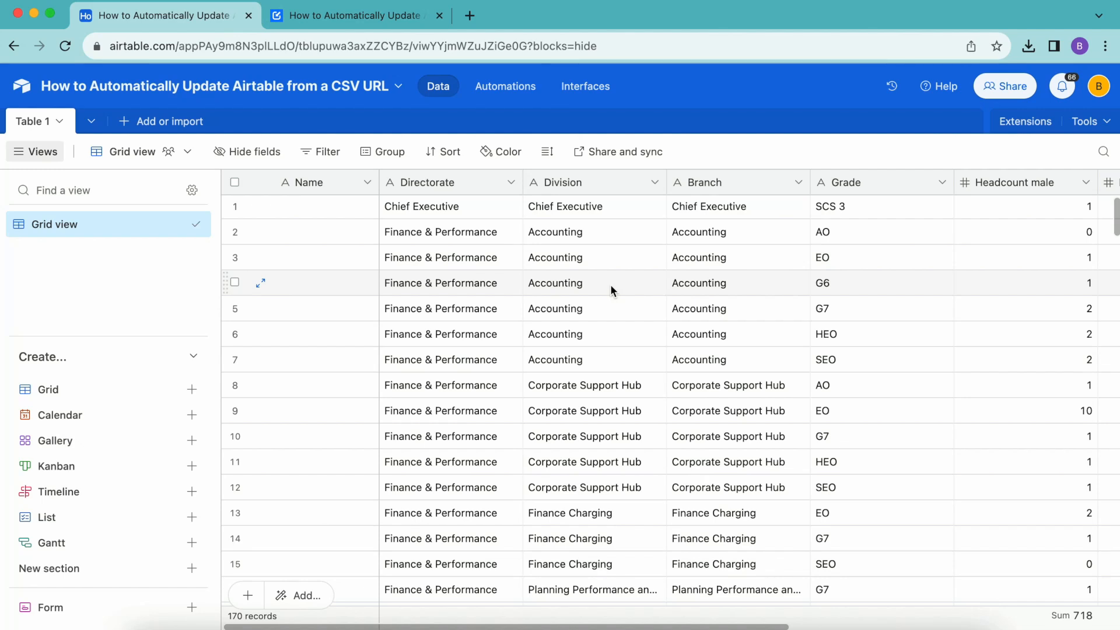
scroll(610, 285, "right", 5)
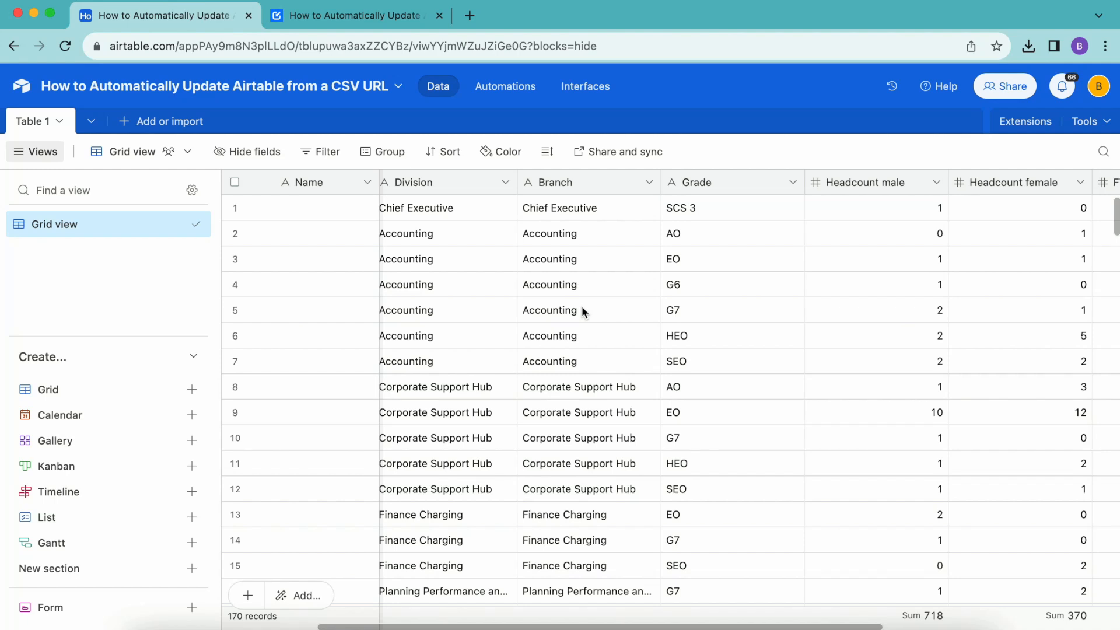
Reopen the Fetch CSV URL request in Data Fetcher and authorize scheduling with access to all current and future bases in all current and future workspaces
left_click(1039, 121)
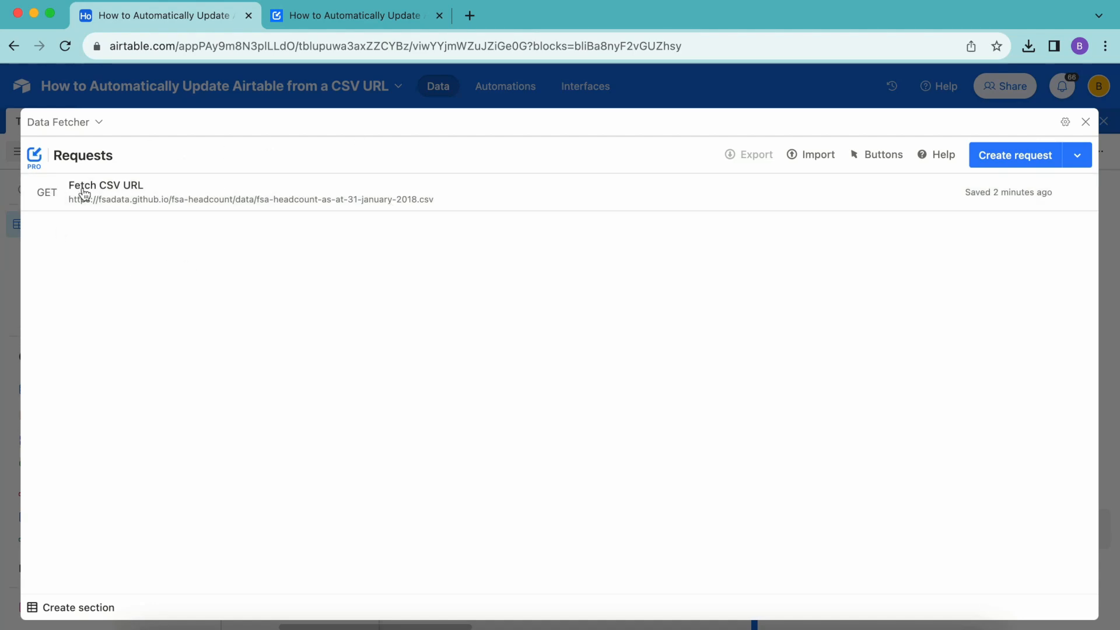
left_click(121, 207)
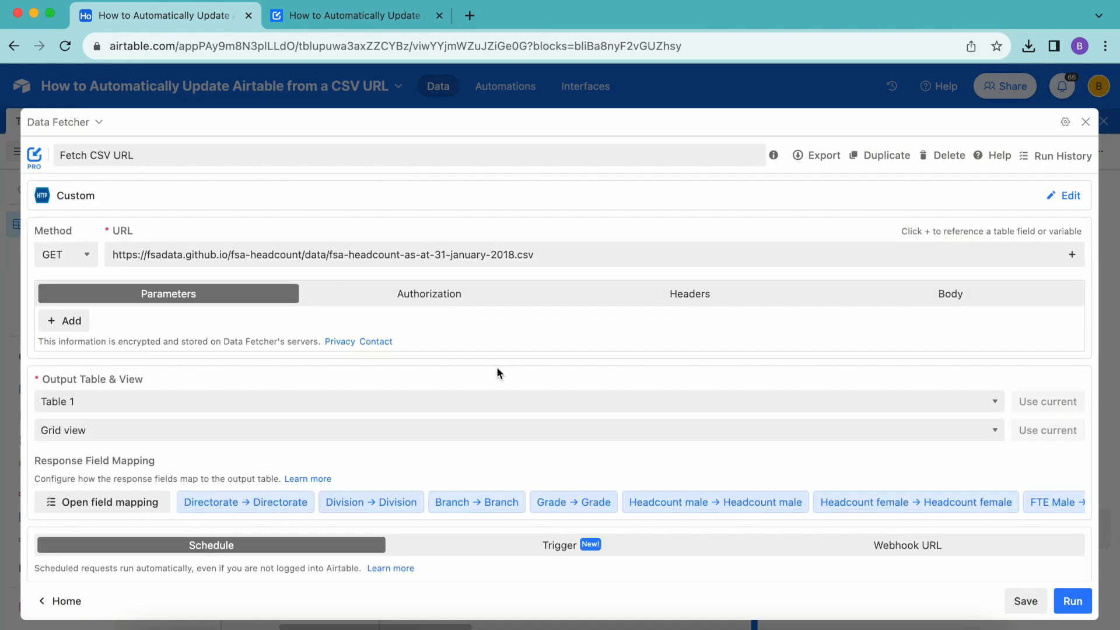
scroll(497, 372, "down", 3)
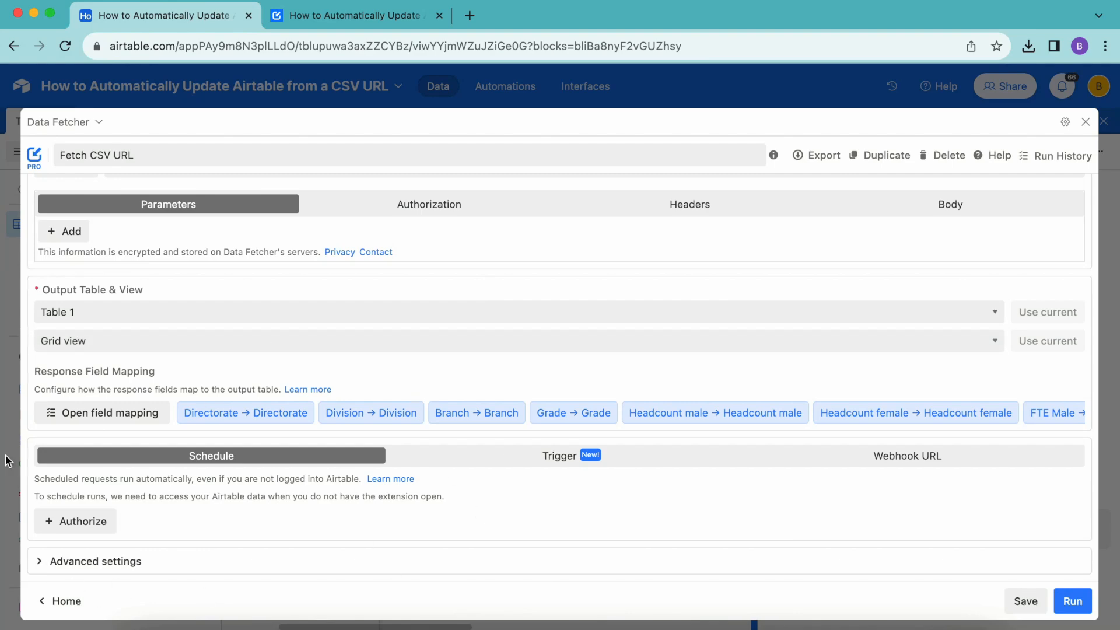
left_click(81, 521)
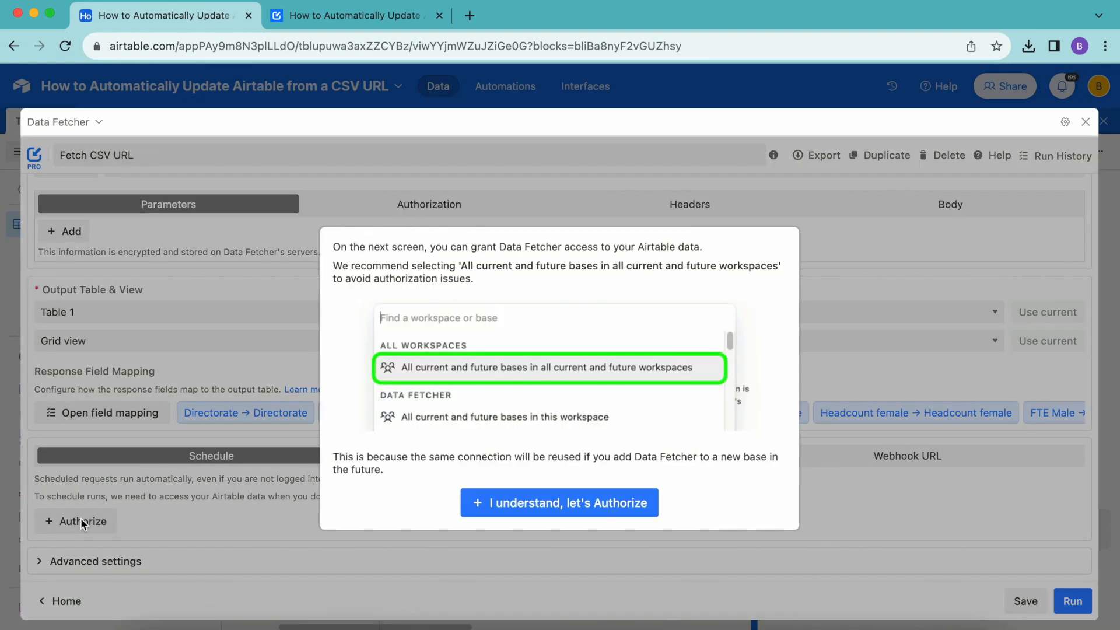
left_click(555, 504)
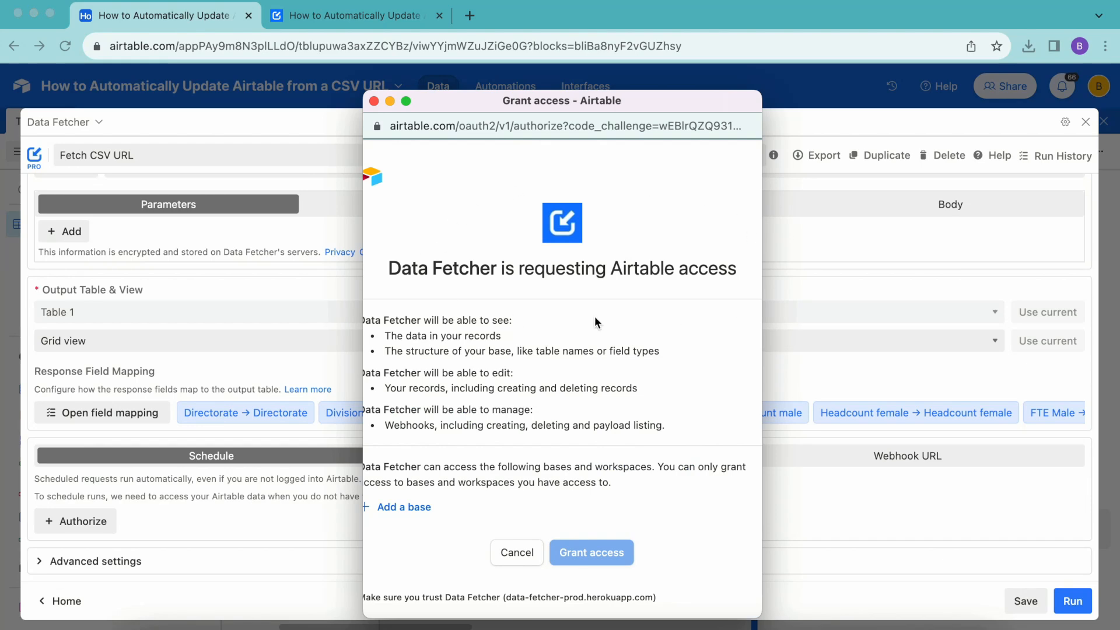
left_click(409, 507)
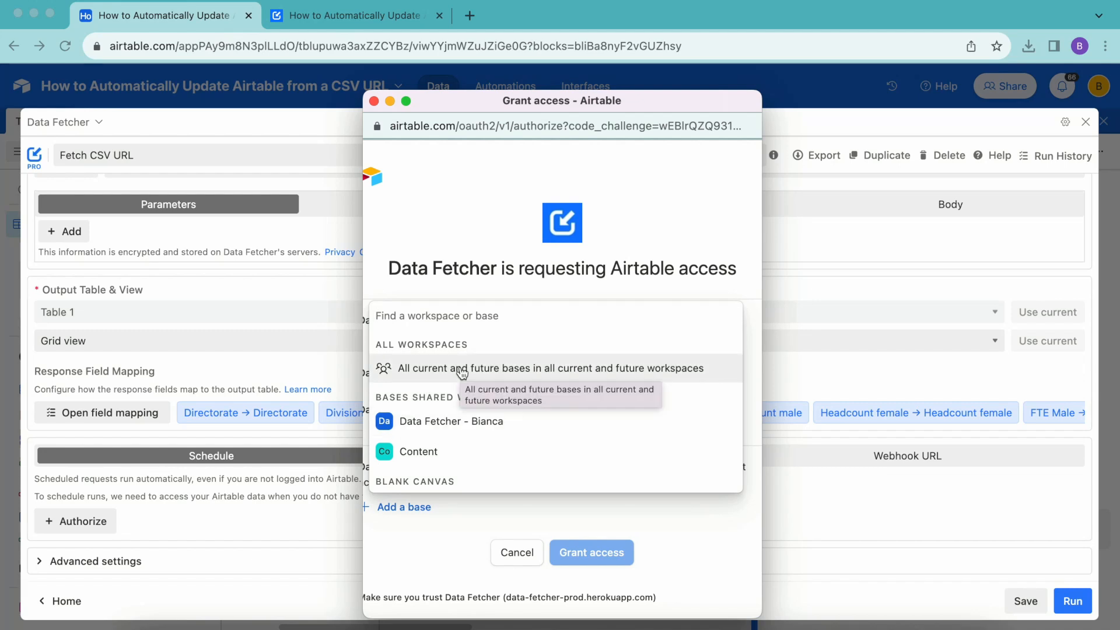
left_click(495, 376)
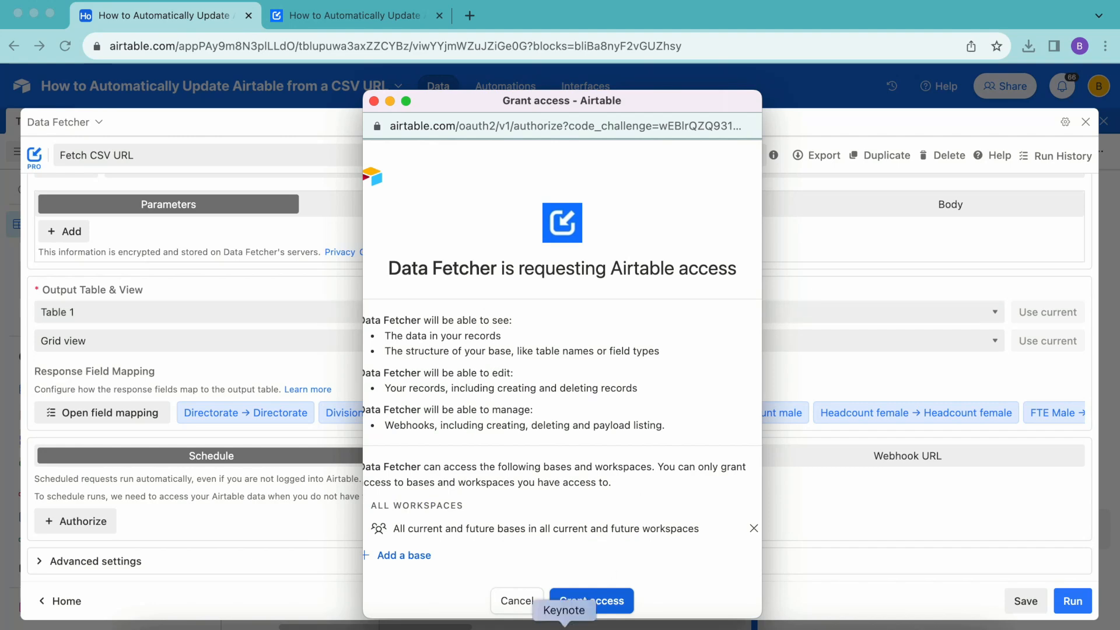
left_click(591, 601)
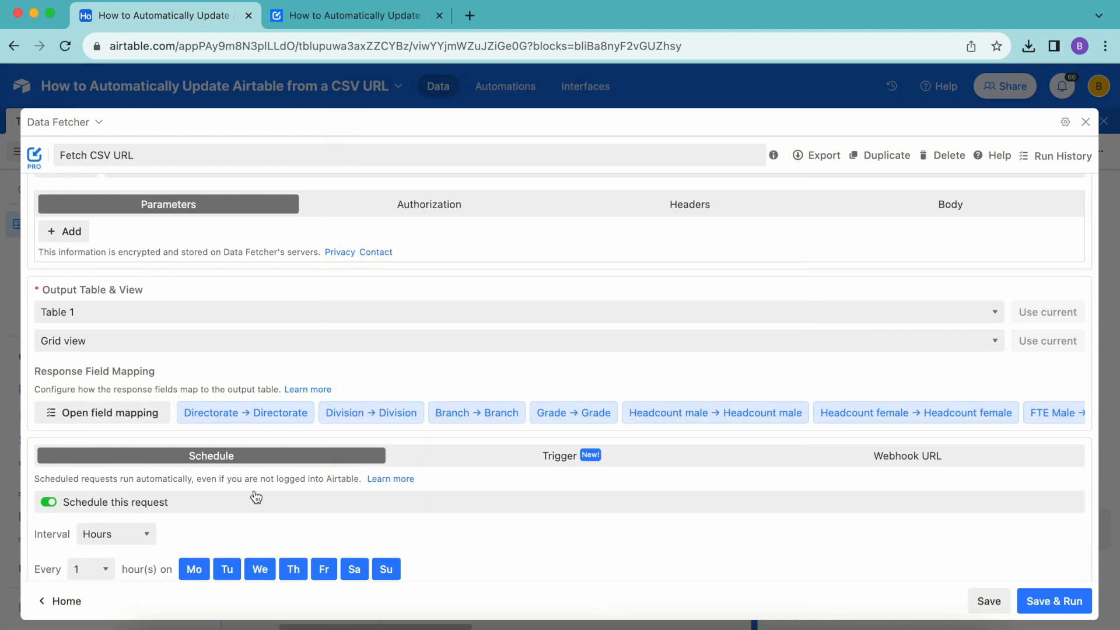
Save the request with a schedule of every 1 hour on all seven days, and close Data Fetcher and the extensions area
scroll(125, 440, "down", 1)
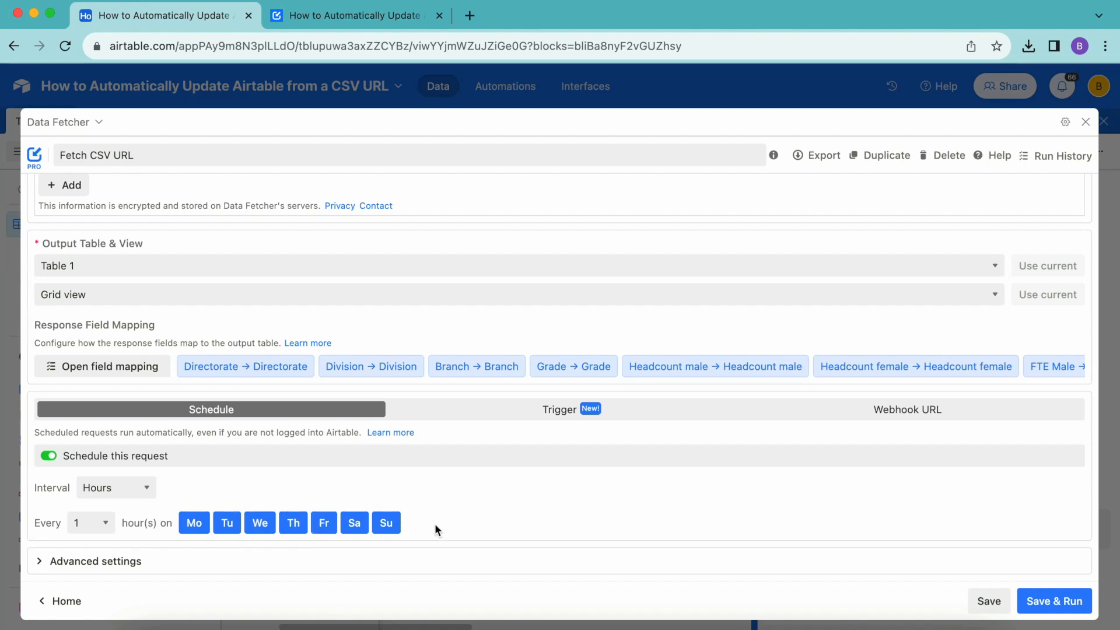
left_click(988, 601)
left_click(1086, 121)
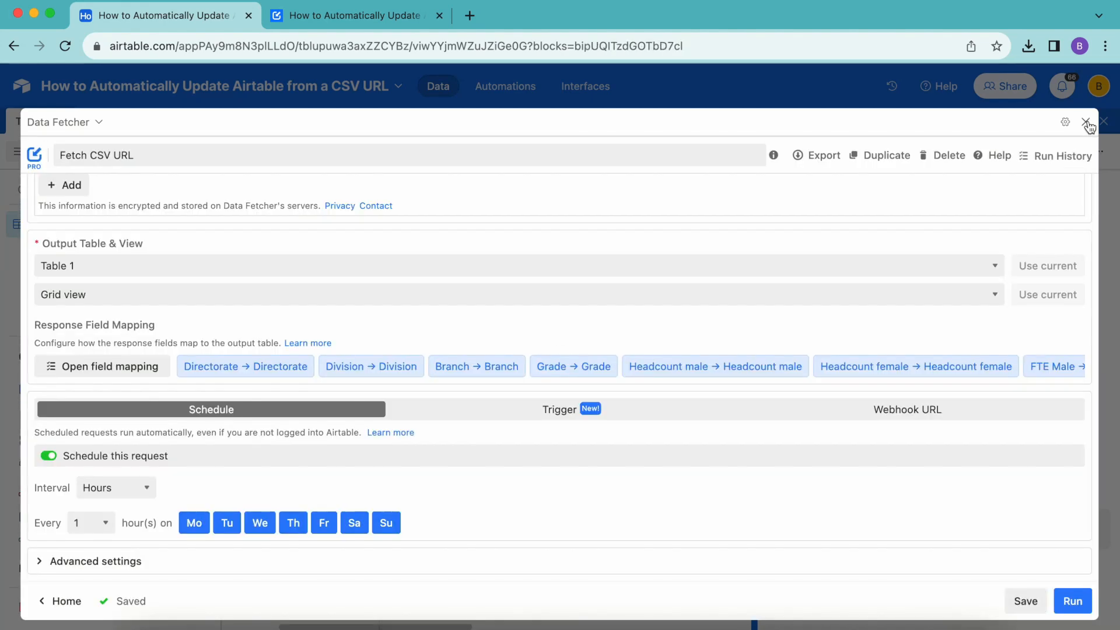
left_click(1102, 121)
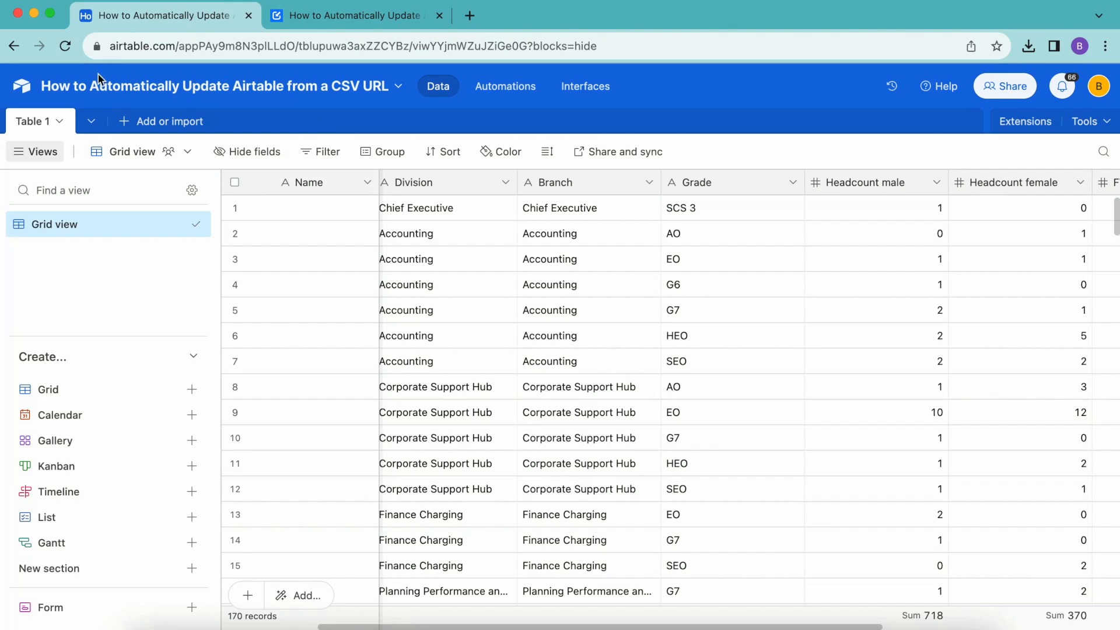
Switch to the Data Fetcher blog article on updating Airtable from a CSV URL and review its instructions from the beginning
left_click(330, 16)
scroll(307, 305, "up", 15)
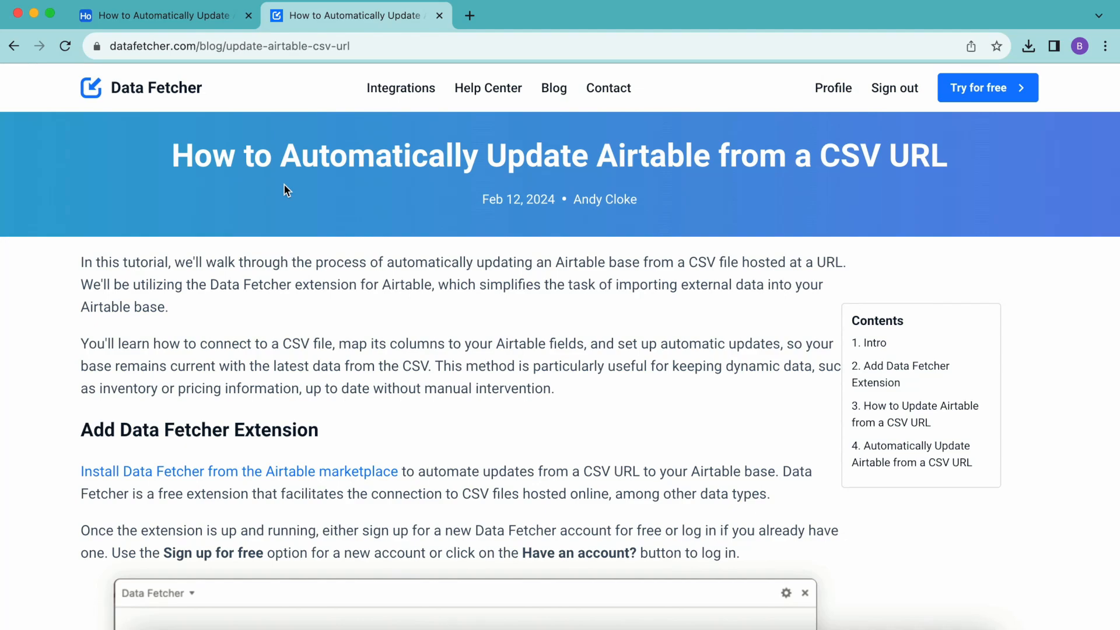
scroll(680, 447, "down", 20)
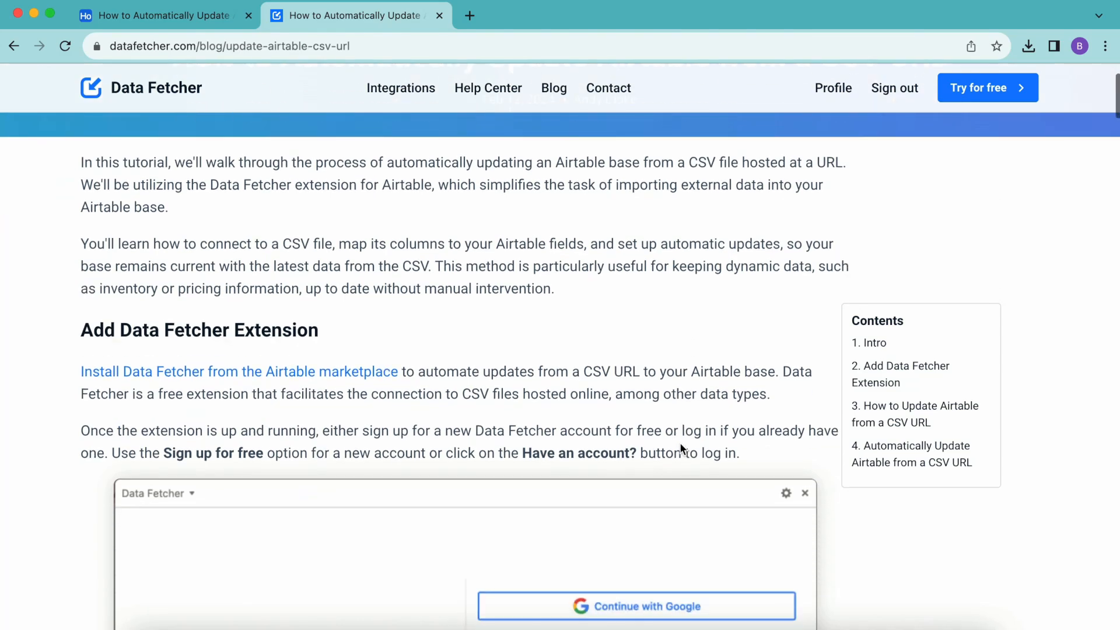
scroll(680, 442, "down", 20)
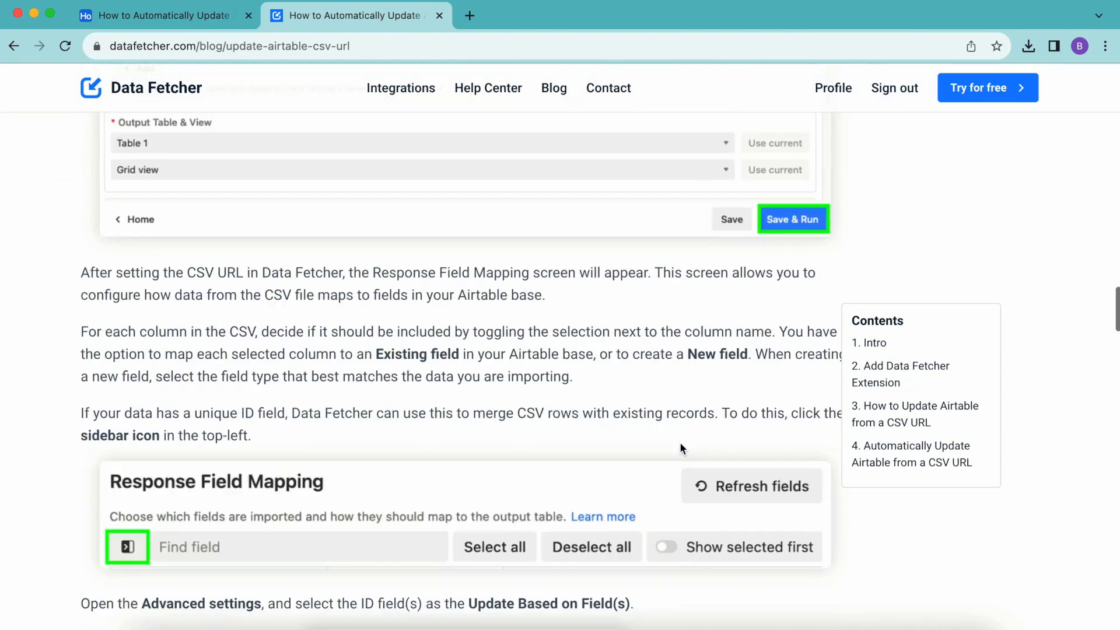
scroll(680, 446, "down", 20)
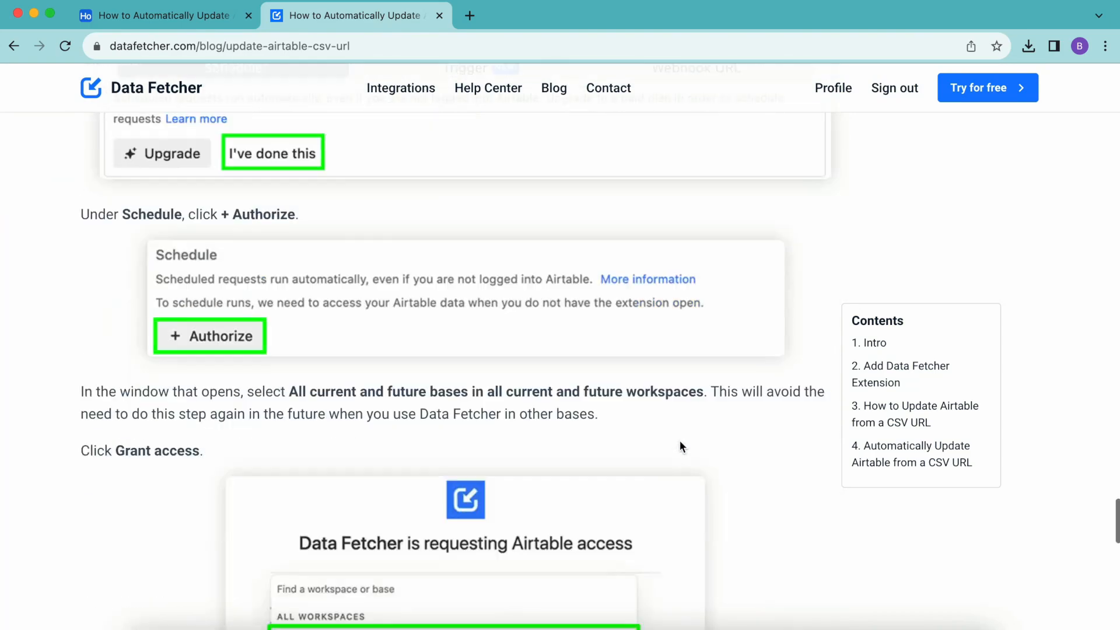